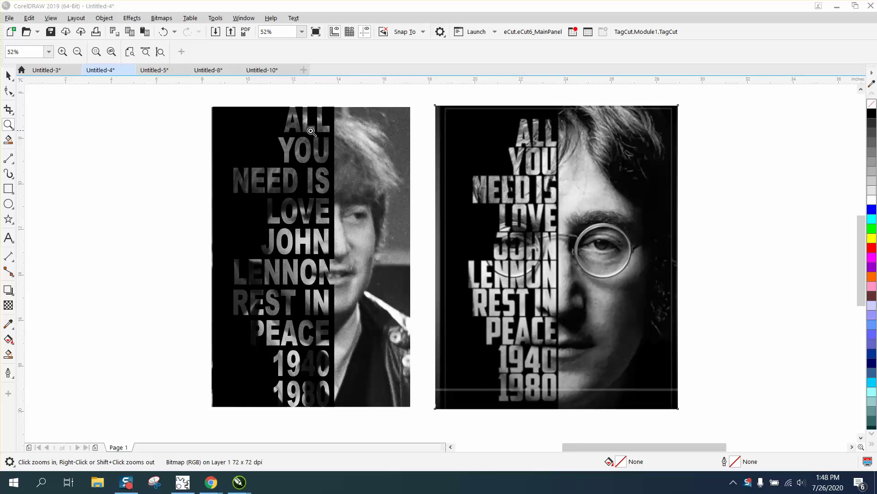
Step: Move the old lettering curve and black rectangle off the left photo onto the pasteboard
right_click(282, 266)
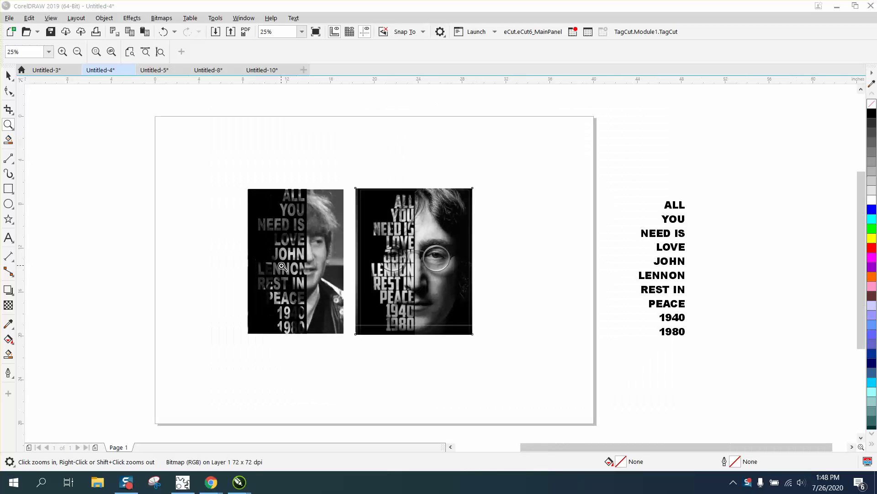
click(8, 77)
drag(259, 208, 96, 144)
drag(276, 194, 307, 323)
click(245, 213)
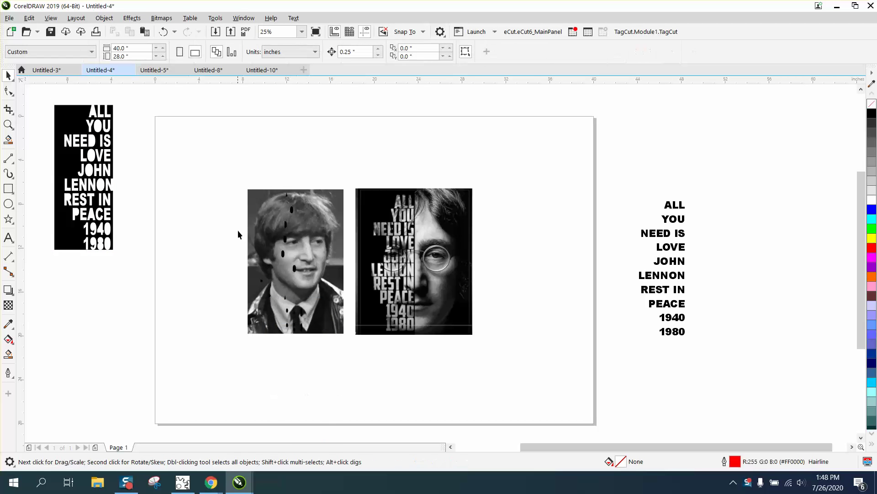
drag(258, 341, 320, 344)
Step: Move the lyric text block beside the right photo and zoom in on it
drag(720, 369, 720, 369)
drag(658, 276, 510, 277)
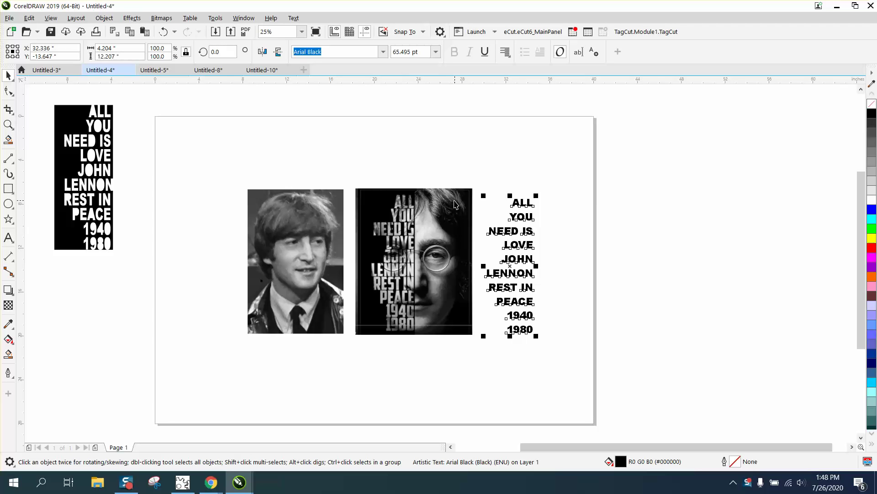
click(8, 124)
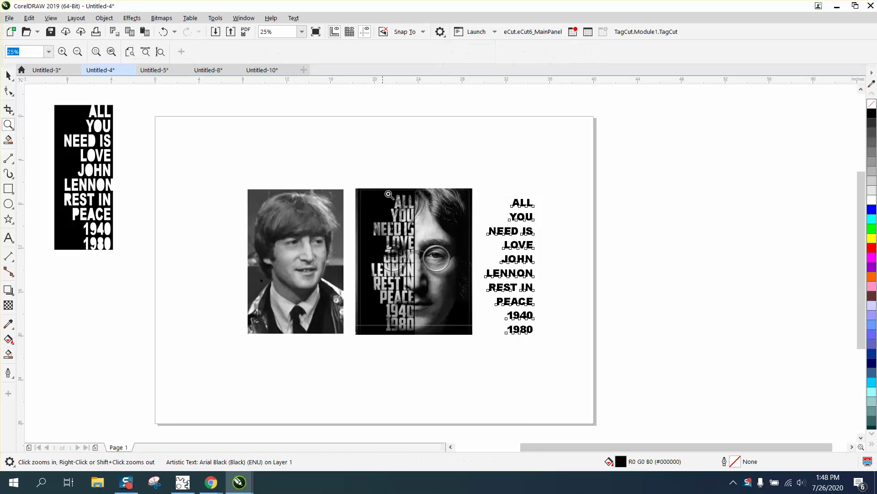
drag(483, 185, 603, 349)
Step: Right-align the lyric text and break it apart into separate lines with Ctrl+K
click(7, 75)
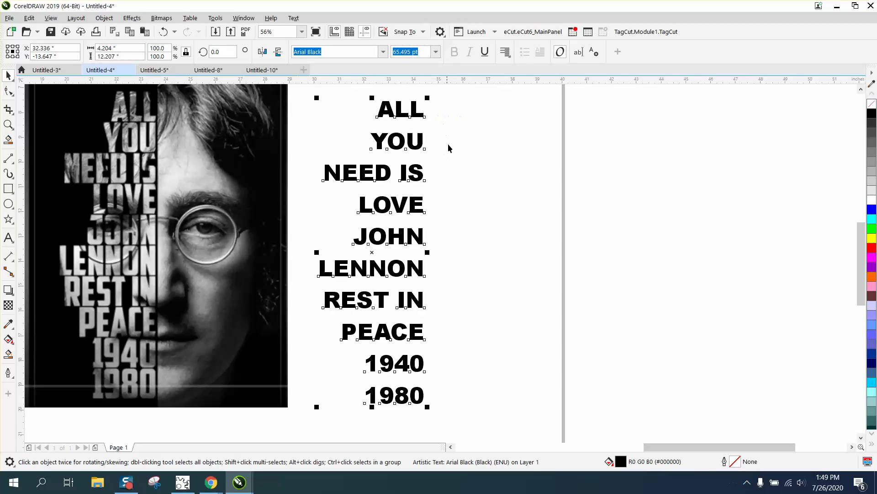
click(505, 51)
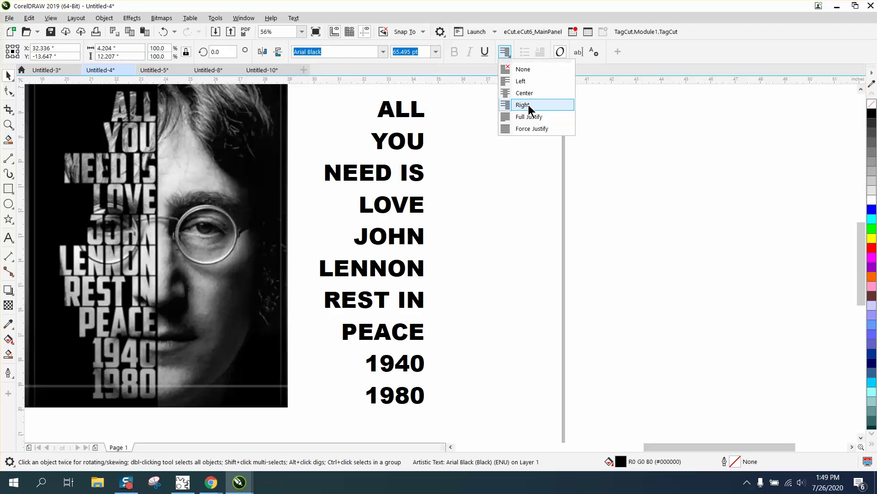
click(529, 105)
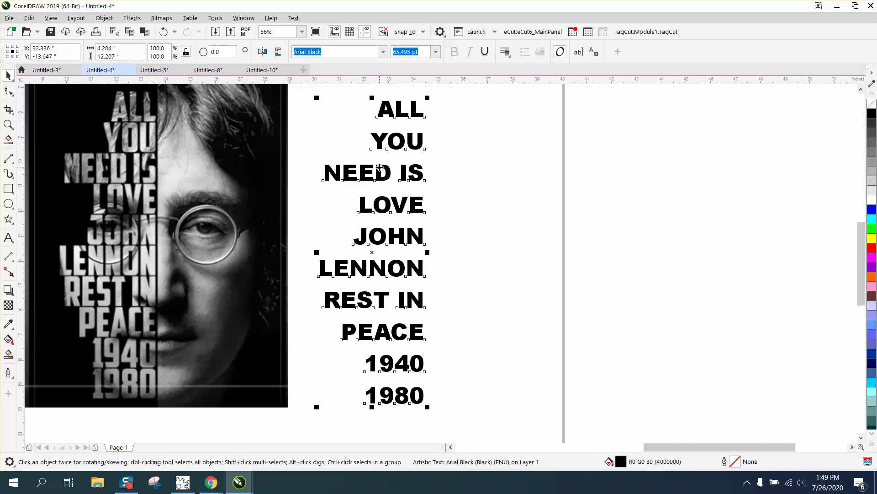
key(ctrl+k)
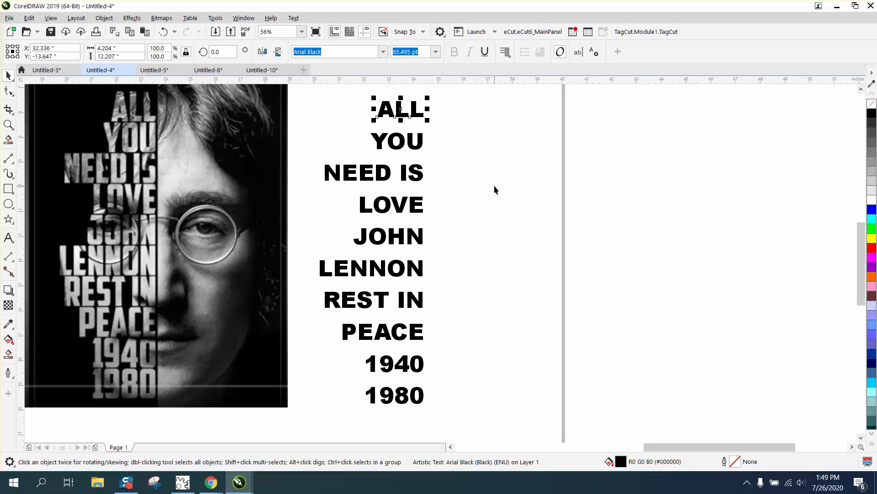
Step: Nudge YOU, NEED IS, LOVE, JOHN and LENNON up so each sits directly under the line above
click(494, 186)
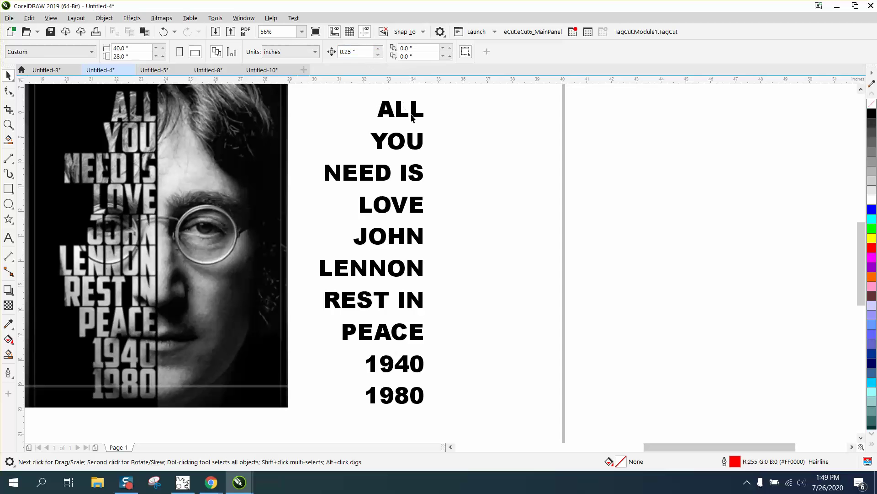
click(419, 144)
key(Up)
key(Up)
click(422, 171)
key(Up)
key(Up)
key(Up)
click(419, 192)
click(419, 204)
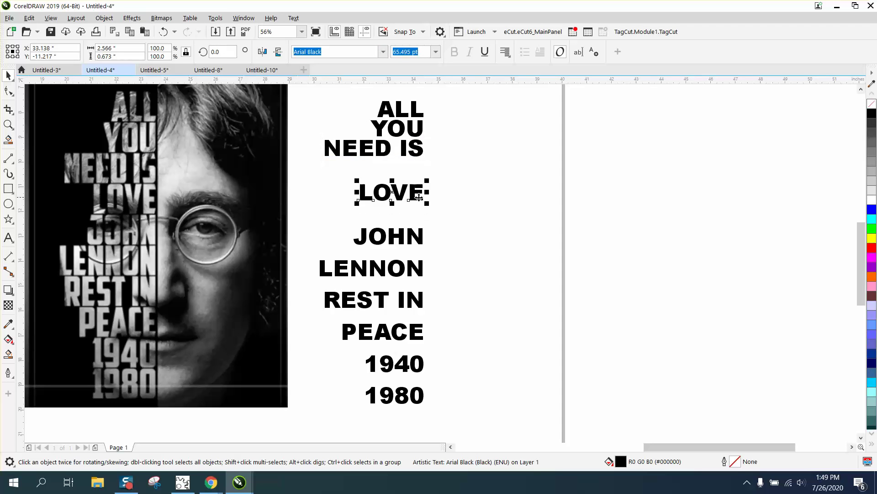
key(Up)
key(Up)
key(Up)
key(Up)
click(417, 232)
click(417, 232)
key(Up)
key(Up)
key(Up)
key(Up)
key(Up)
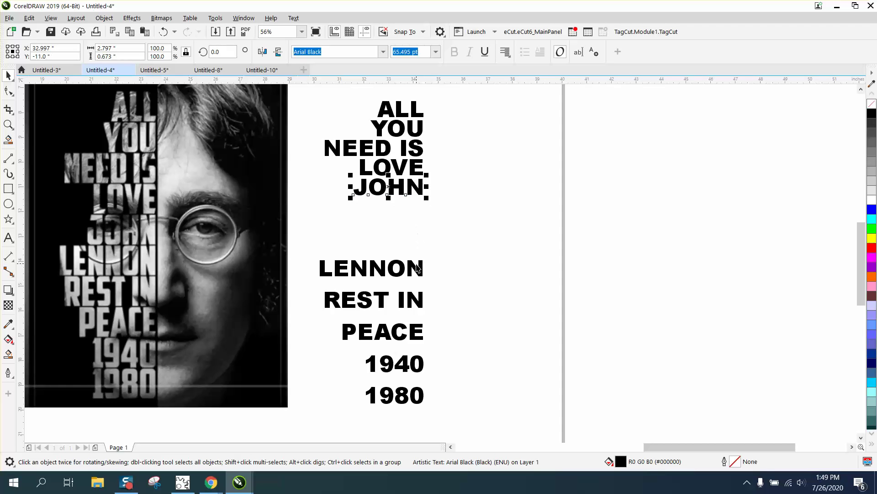
click(419, 269)
key(Up)
key(Up)
key(Up)
key(Up)
key(Up)
key(Up)
key(Up)
key(Up)
key(Up)
key(Up)
click(417, 302)
key(Up)
key(Up)
key(Up)
key(Up)
key(Up)
key(Up)
key(Up)
Step: Stack PEACE, 1940 and 1980 tightly under REST IN, then select all ten lines
drag(330, 307, 454, 425)
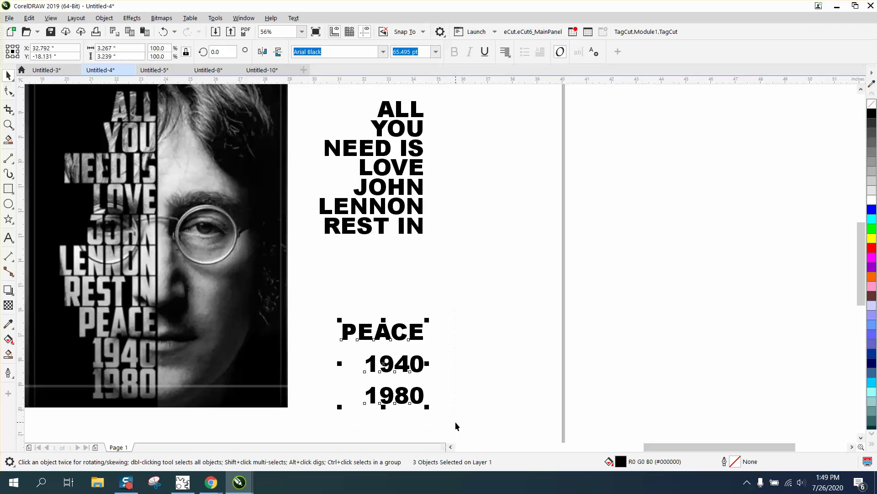
key(Up)
key(Up)
key(Up)
key(Up)
key(Up)
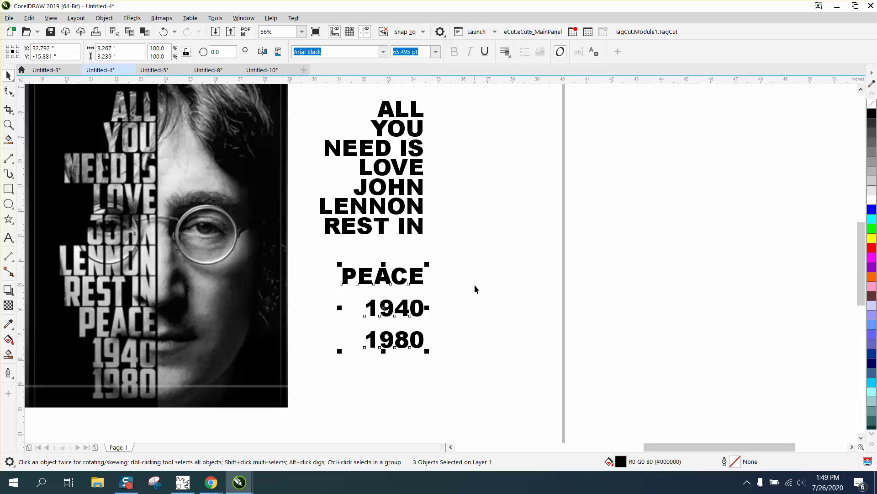
key(Up)
key(Up)
key(Up)
click(459, 282)
click(411, 252)
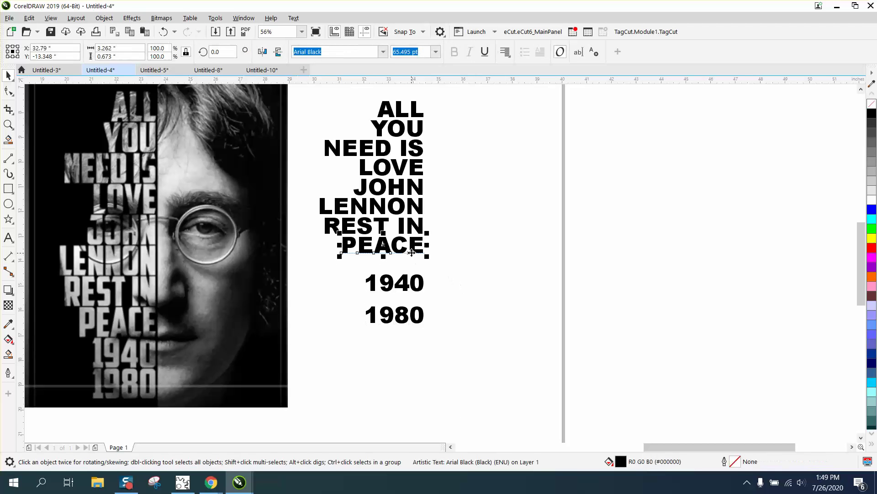
key(Escape)
click(414, 288)
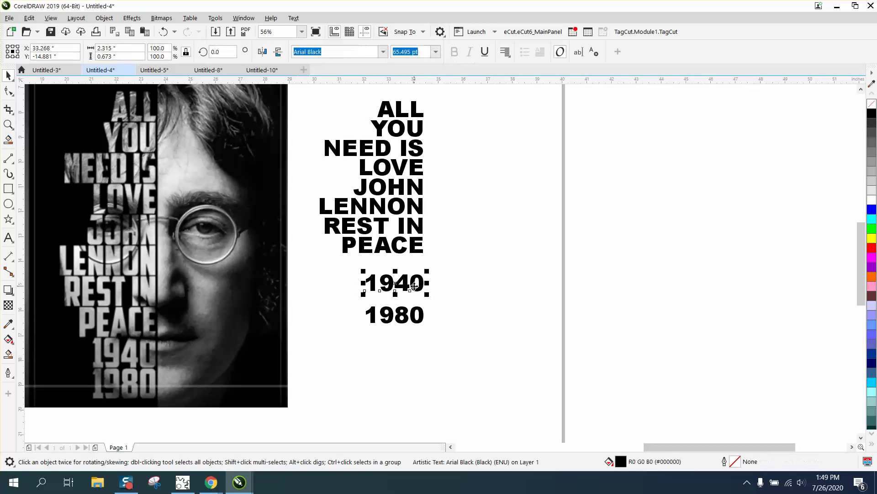
key(Up)
key(Up)
key(Up)
click(414, 314)
key(Up)
key(Up)
key(Up)
drag(313, 114, 314, 120)
drag(503, 316, 505, 320)
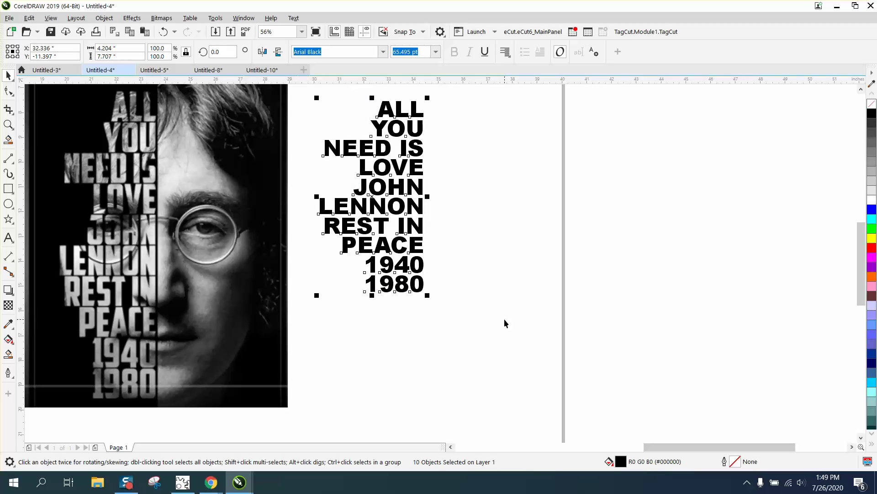
Step: Group the ten lyric lines, scale the stack up, and move it over the left photo
key(ctrl+g)
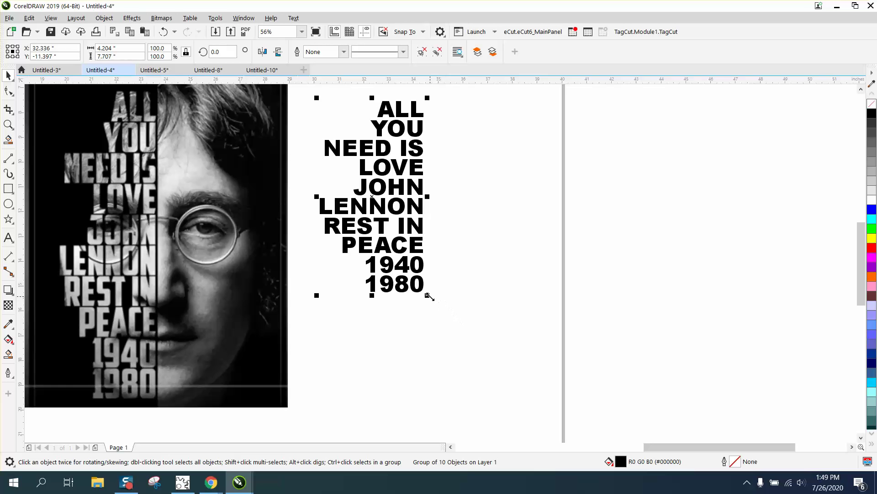
drag(429, 296, 494, 372)
scroll(495, 372, down, 2)
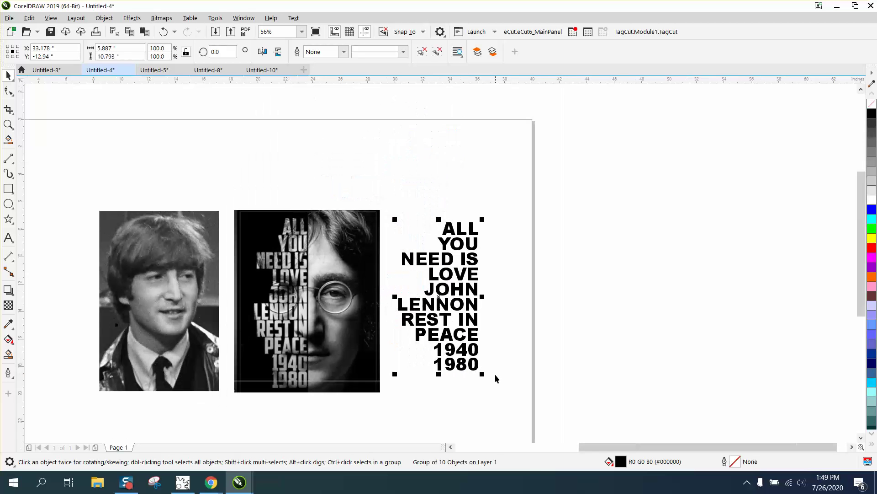
drag(451, 308, 135, 306)
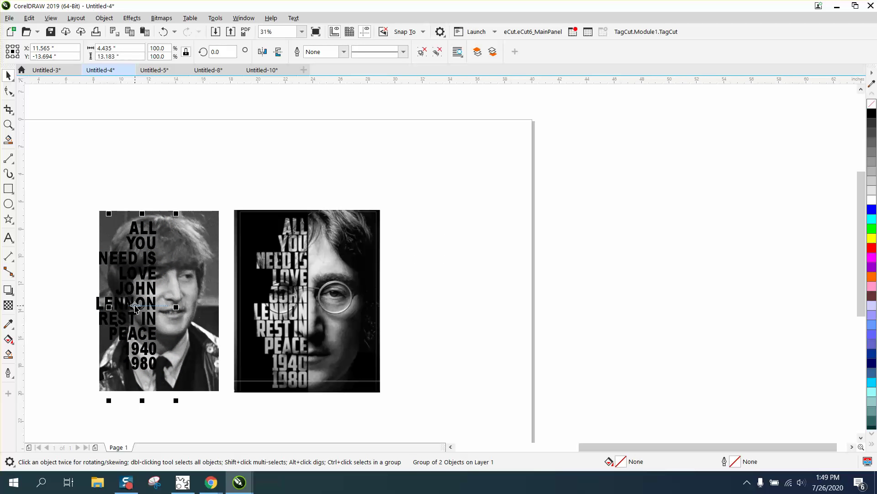
Step: Zoom in on NEED IS in the right photo to compare the text size
click(8, 124)
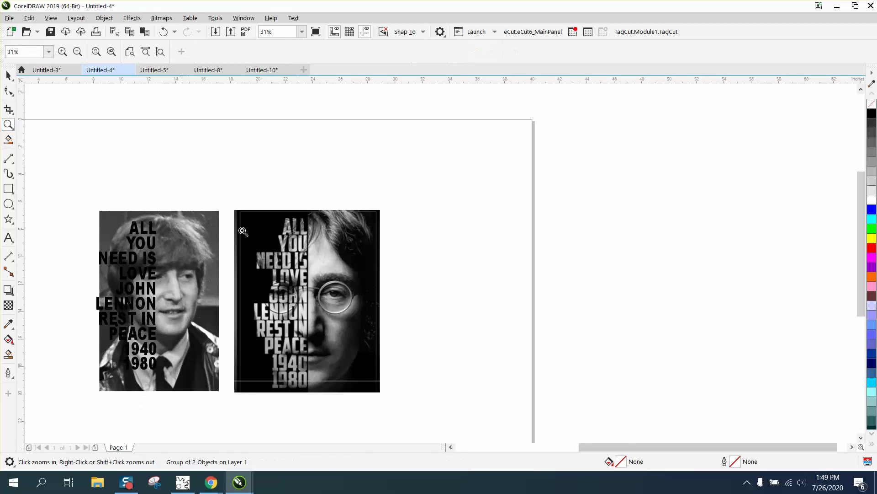
drag(269, 239, 325, 280)
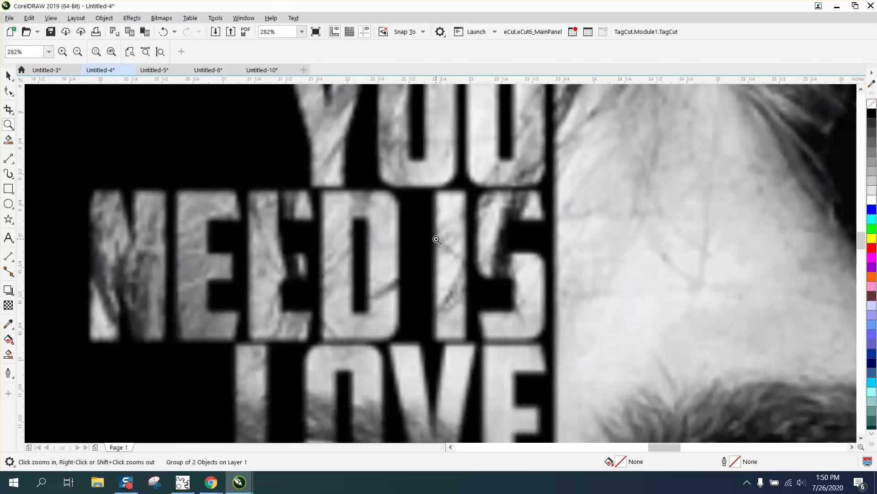
scroll(437, 251, down, 3)
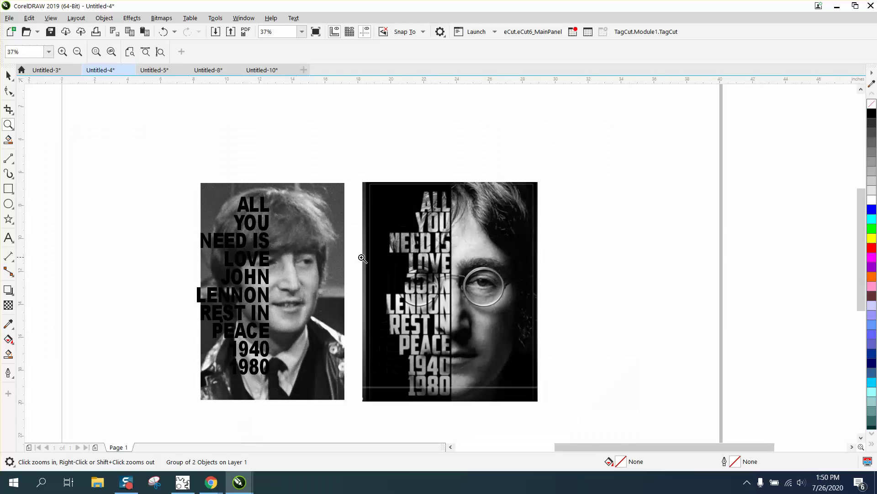
click(8, 75)
Step: Set the nudge distance to 2, shift the lyric group left, and make it unfilled with a black hairline outline
click(201, 189)
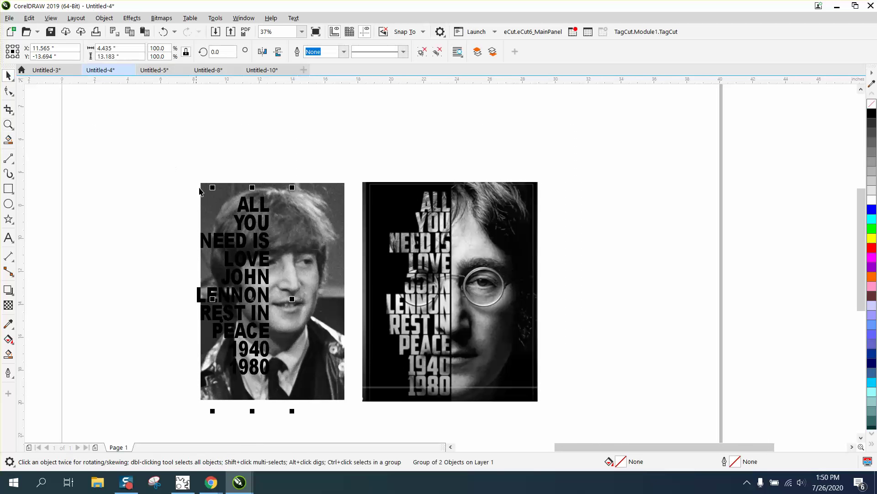
click(402, 162)
text(2.0 ")
click(254, 207)
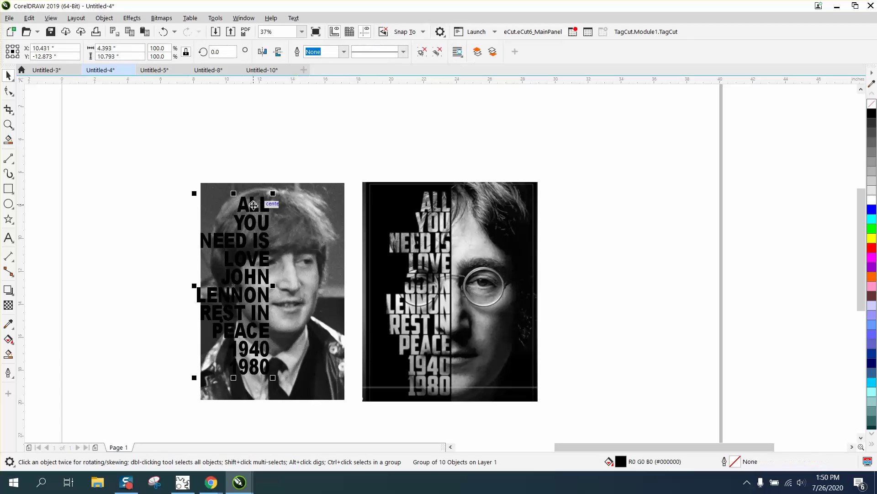
key(Left)
key(Left)
key(Left)
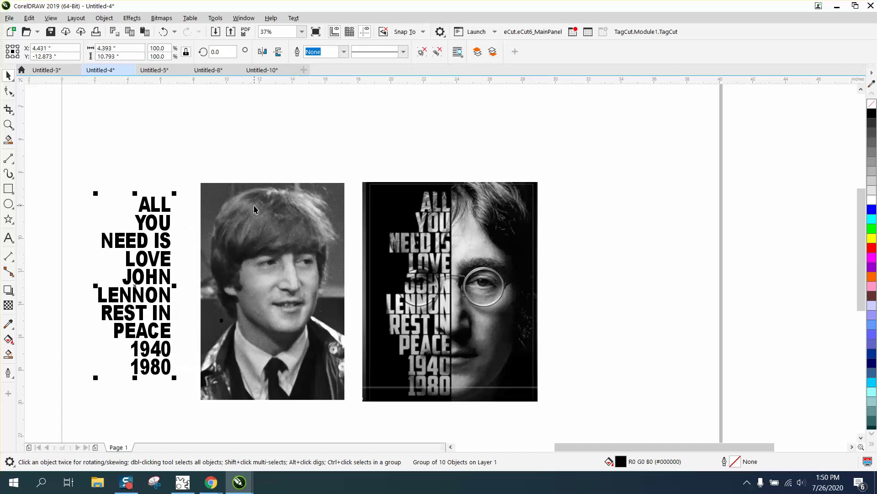
click(871, 104)
right_click(872, 113)
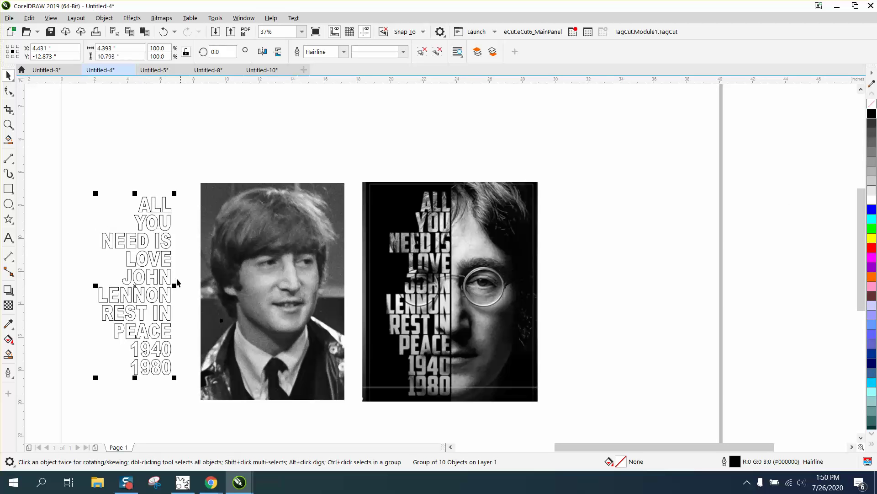
Step: Draw a rectangle enclosing the lyric text and widen it leftward to 5.25 inches
click(9, 193)
key(Tab)
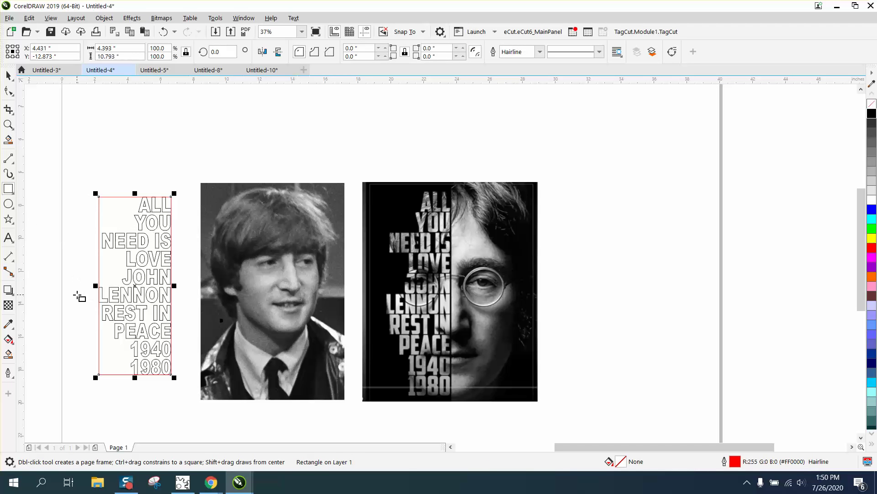
click(8, 75)
key(Escape)
click(98, 287)
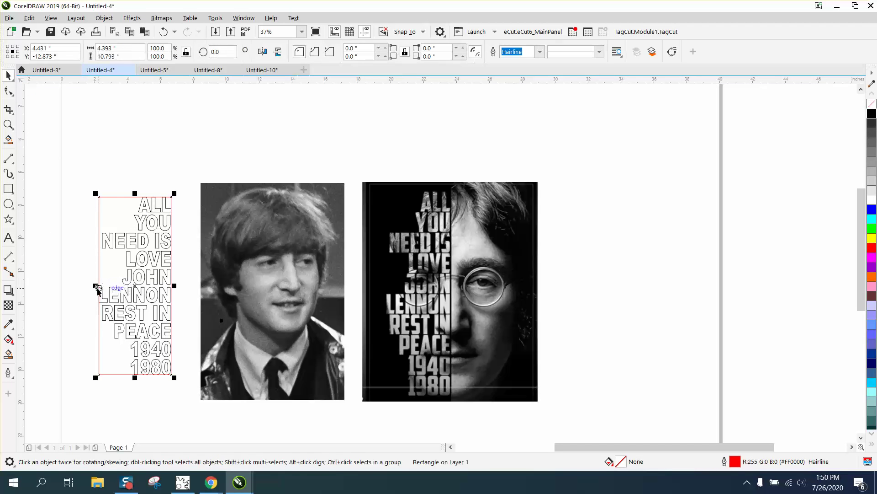
drag(96, 286, 80, 285)
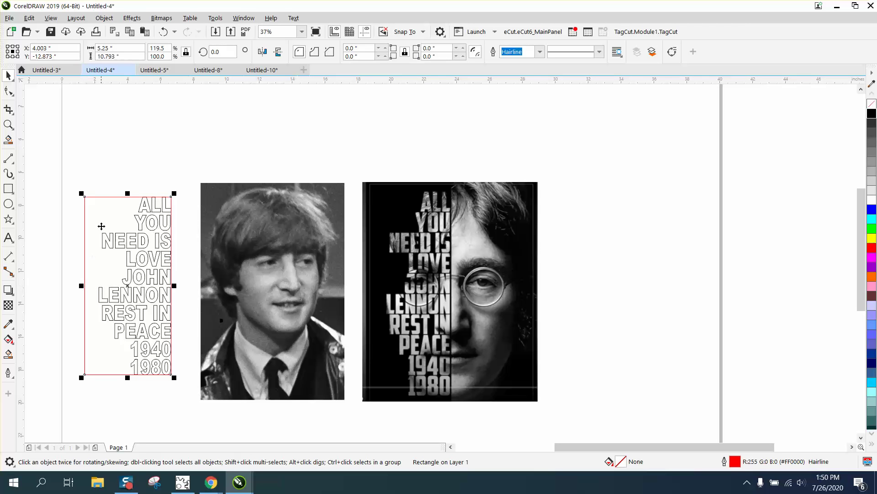
Step: Smart Fill the area around the lyric text and the gap beside ALL with black
click(9, 353)
click(98, 345)
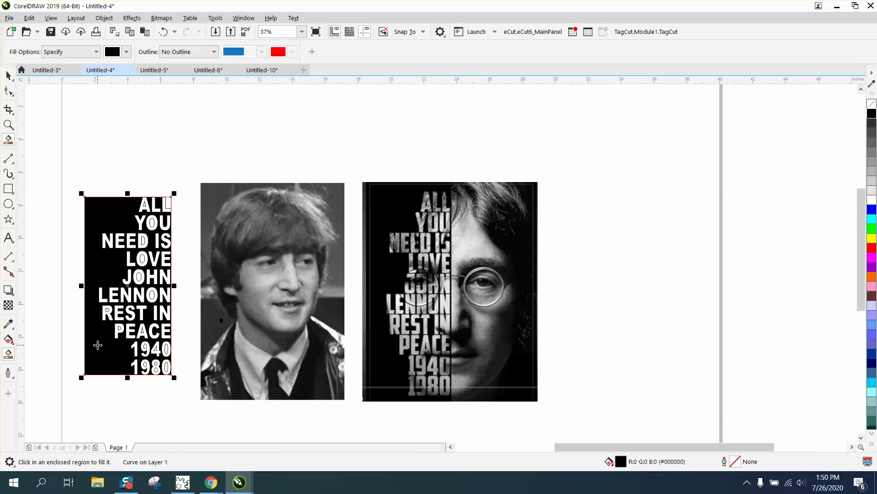
click(168, 203)
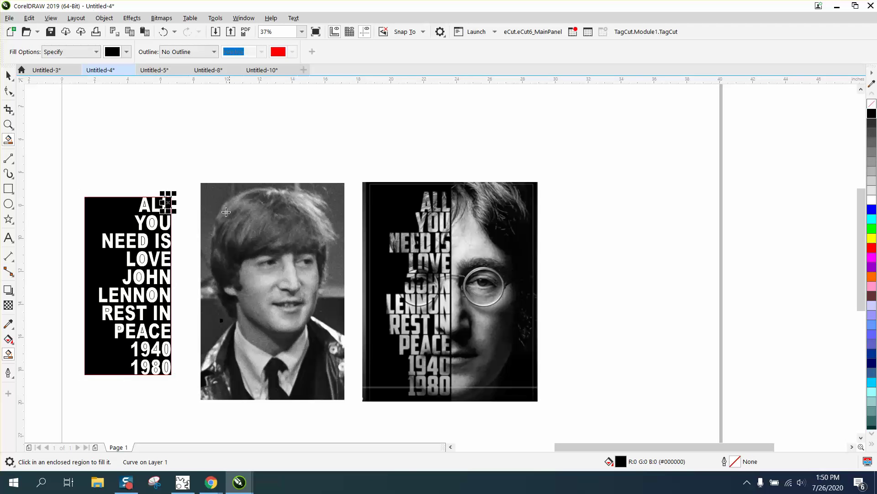
click(8, 125)
drag(84, 174, 260, 413)
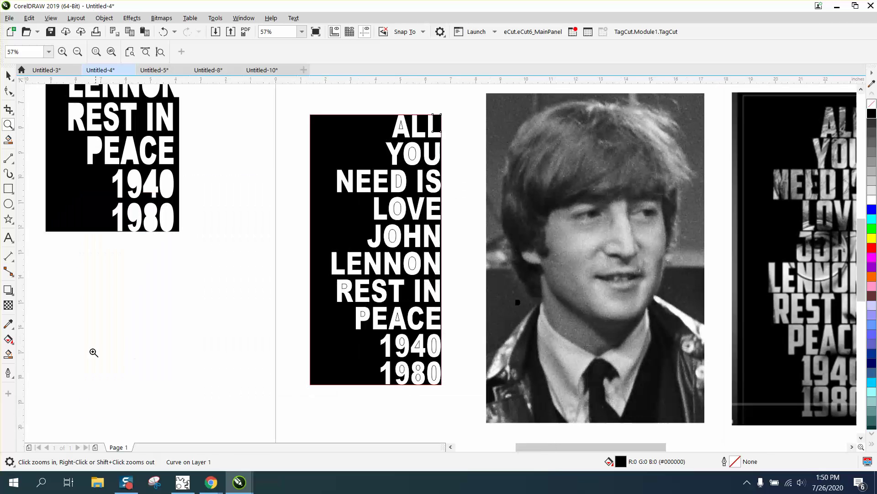
Step: Smart Fill the inner holes of the digits in 1940 and 1980 and the letters in PEACE, REST, LENNON, JOHN, LOVE, NEED, YOU and ALL
click(8, 354)
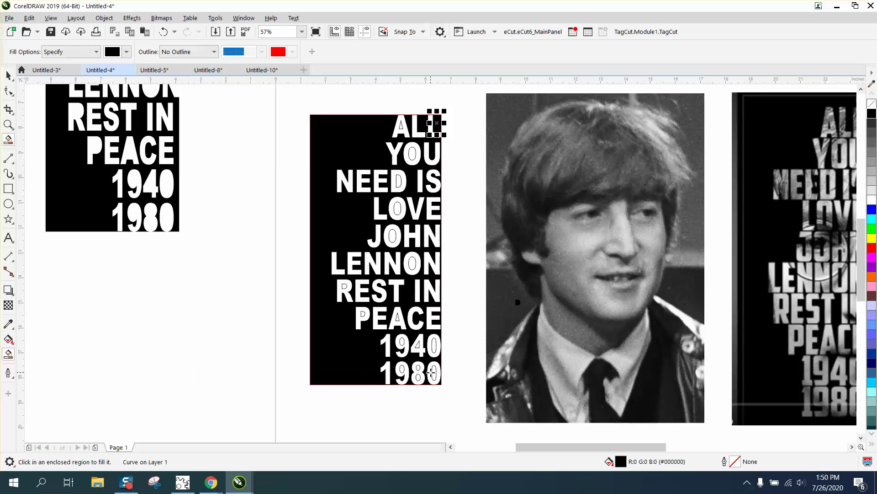
click(434, 372)
click(433, 346)
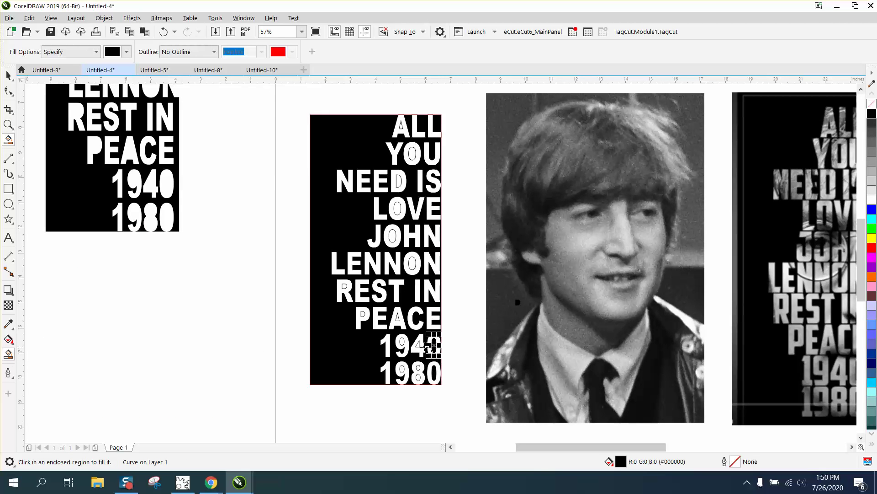
click(418, 367)
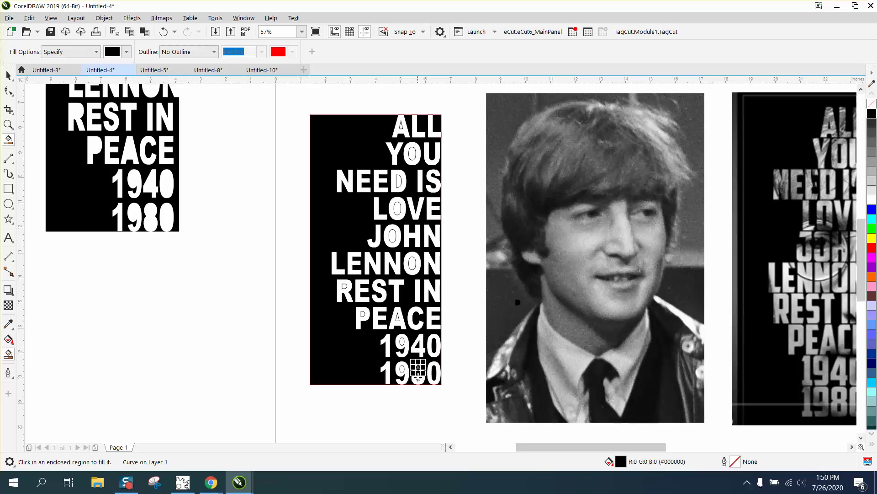
click(418, 376)
click(401, 368)
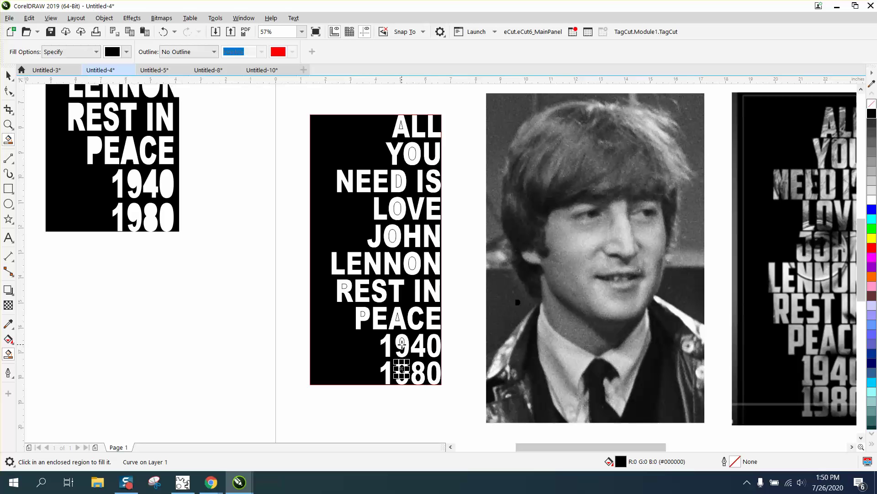
click(401, 344)
click(363, 314)
click(397, 319)
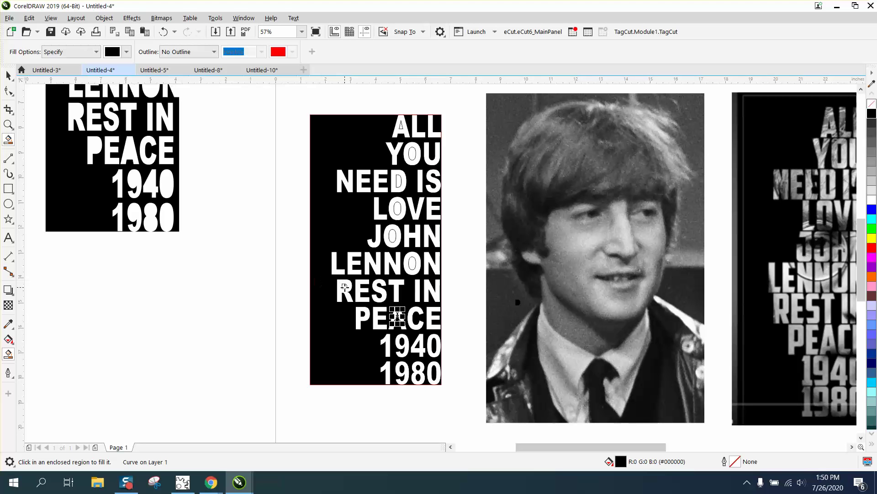
click(344, 286)
click(412, 264)
click(394, 235)
click(398, 209)
click(398, 181)
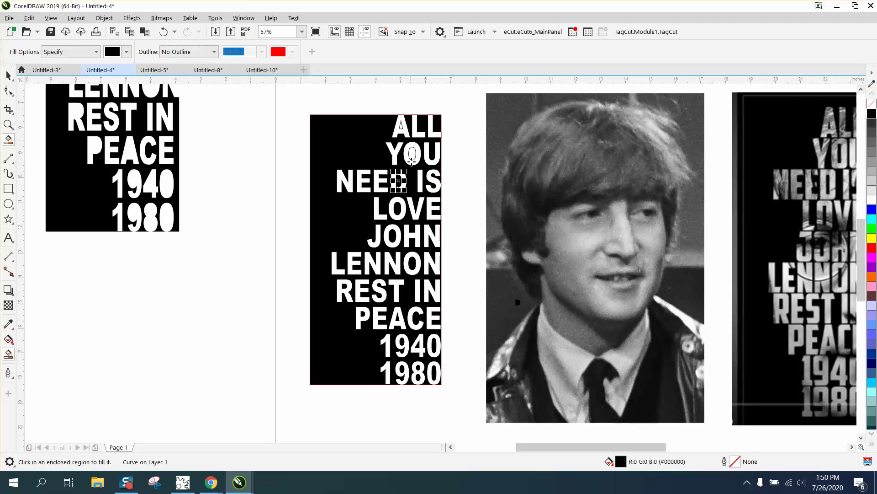
click(413, 154)
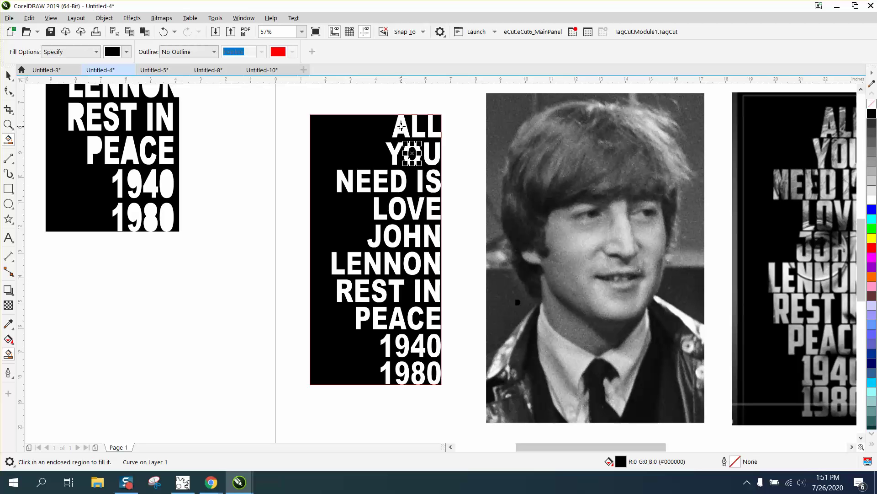
click(401, 124)
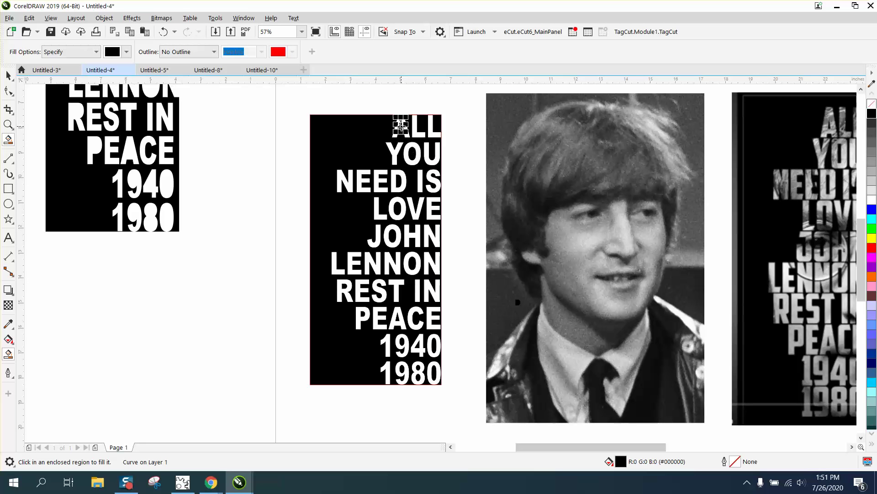
Step: Select all panel objects, snap them to the photo's top-left corner, and stretch them to 13.183 inches tall
click(9, 76)
drag(295, 107, 475, 410)
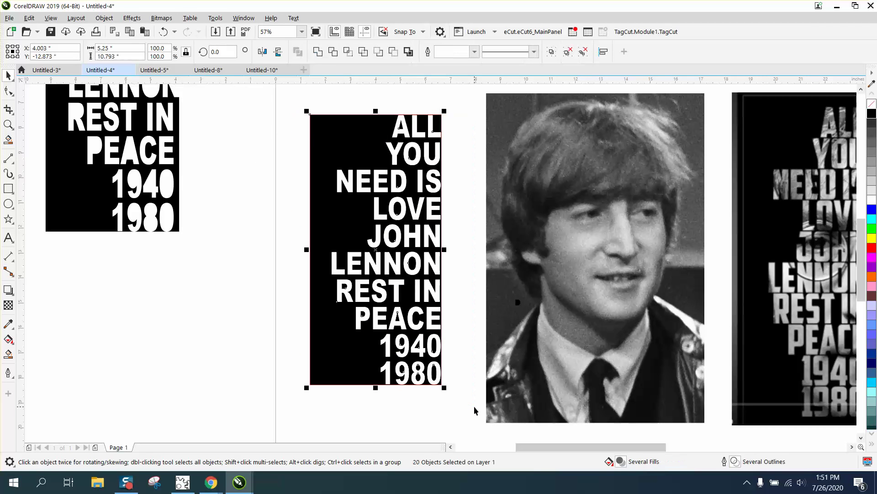
key(Right)
key(Right)
key(Right)
key(Right)
key(Right)
key(Right)
key(Right)
key(Right)
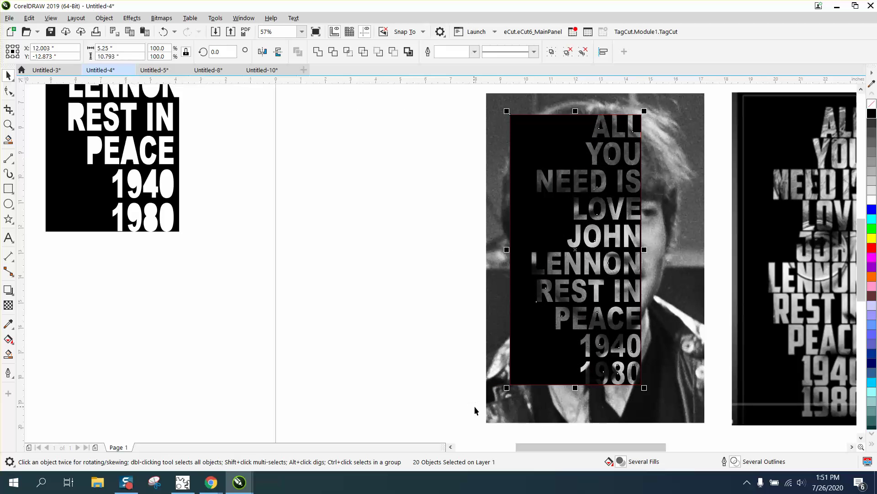
drag(594, 269, 571, 270)
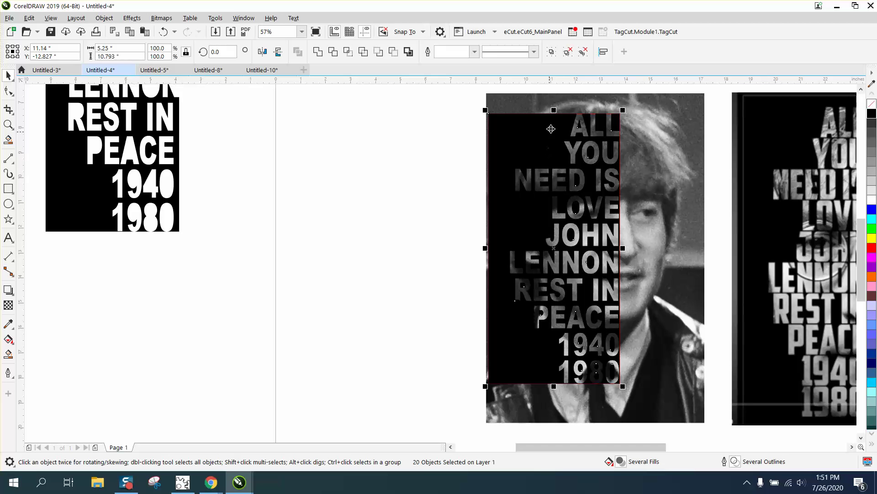
drag(555, 116, 555, 96)
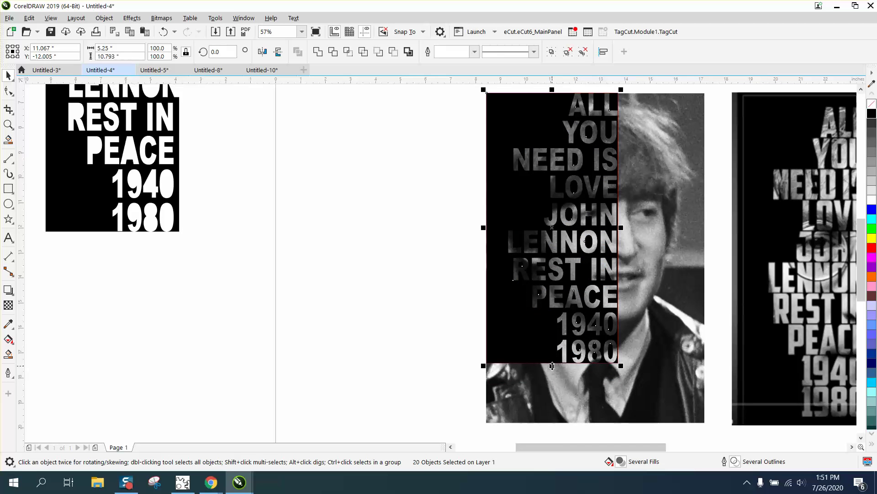
drag(554, 368, 554, 425)
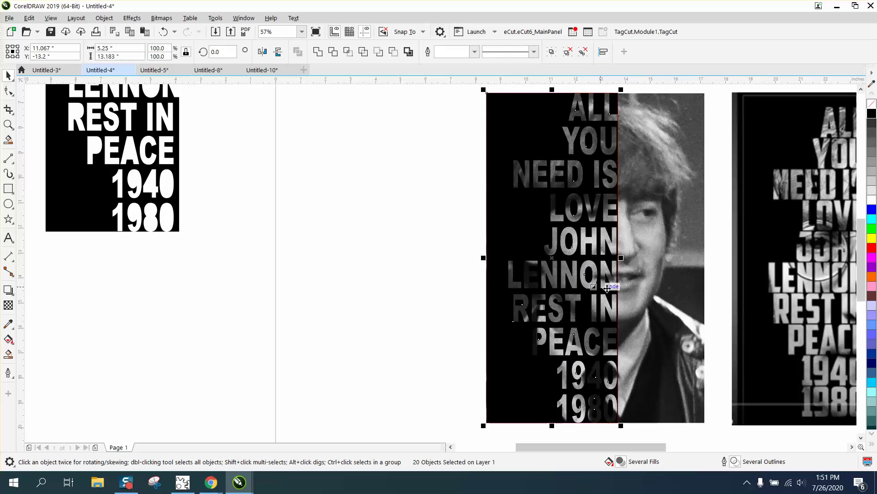
scroll(683, 298, down, 2)
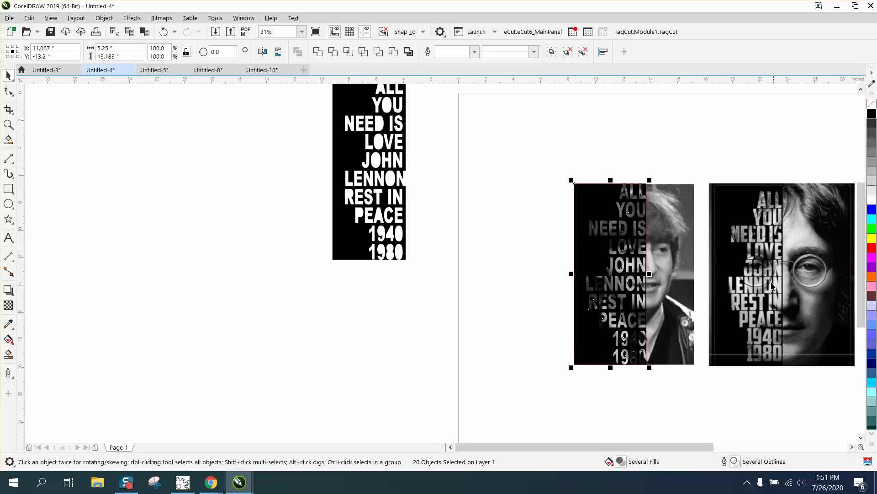
Step: Set the panel outlines to No Color, then zoom in to compare both finished images
right_click(873, 108)
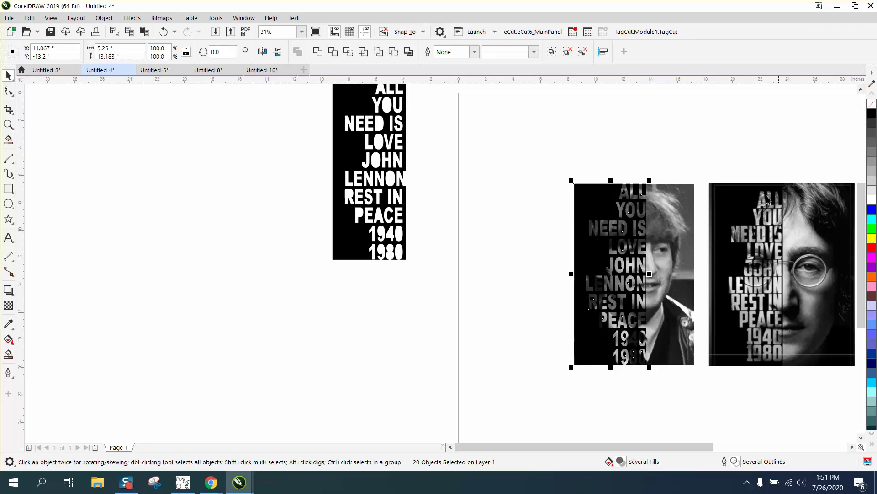
click(8, 124)
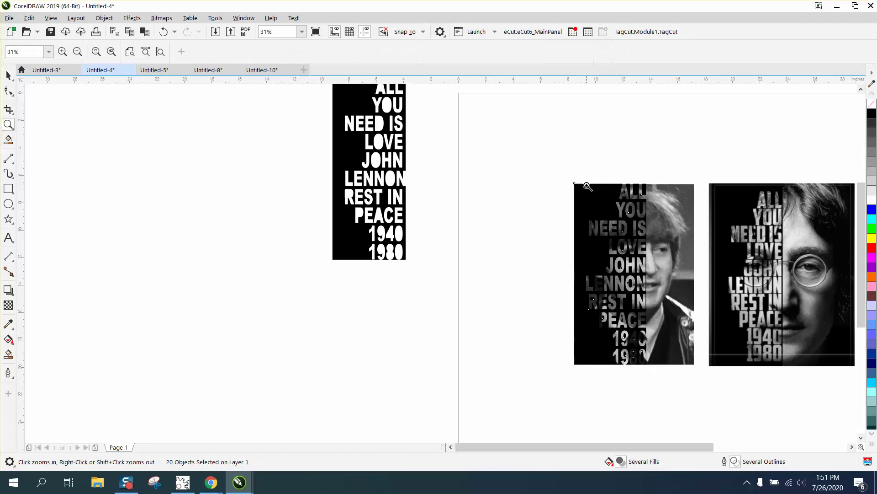
drag(575, 179, 853, 363)
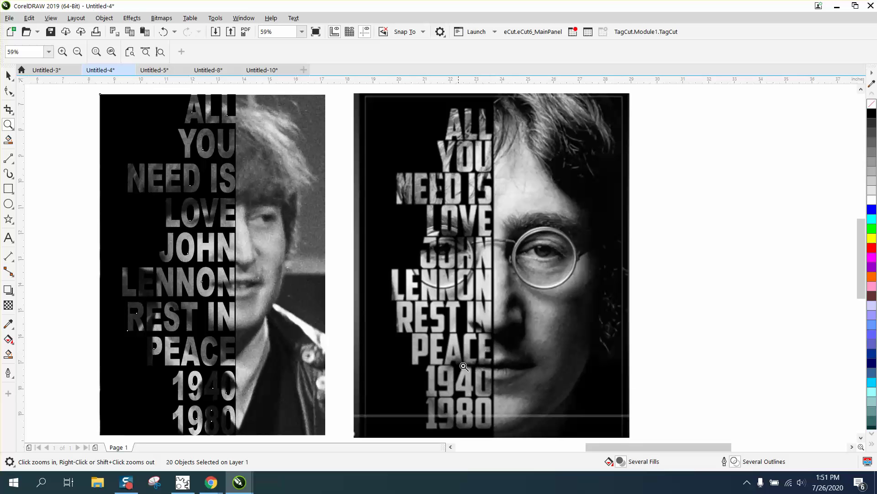
right_click(452, 234)
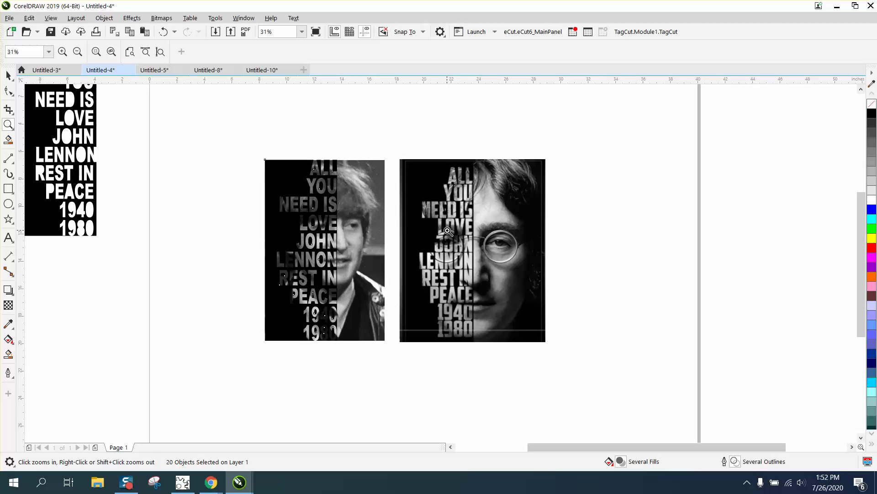
drag(269, 154, 563, 360)
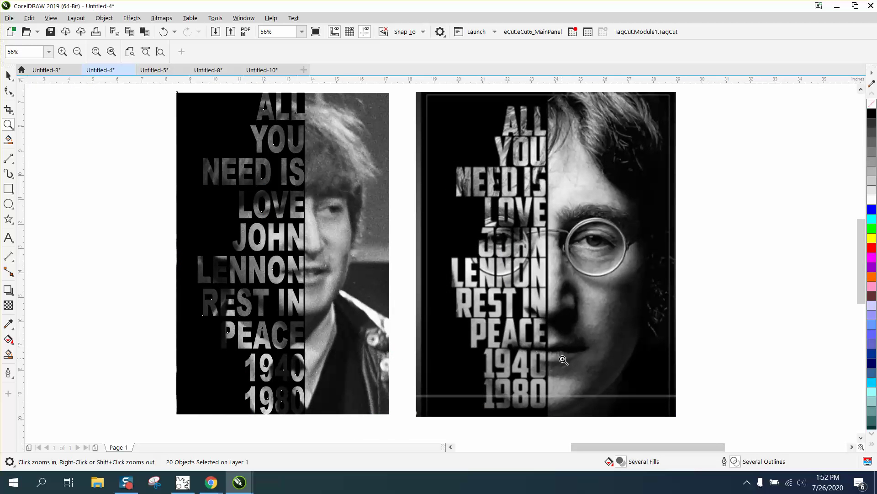